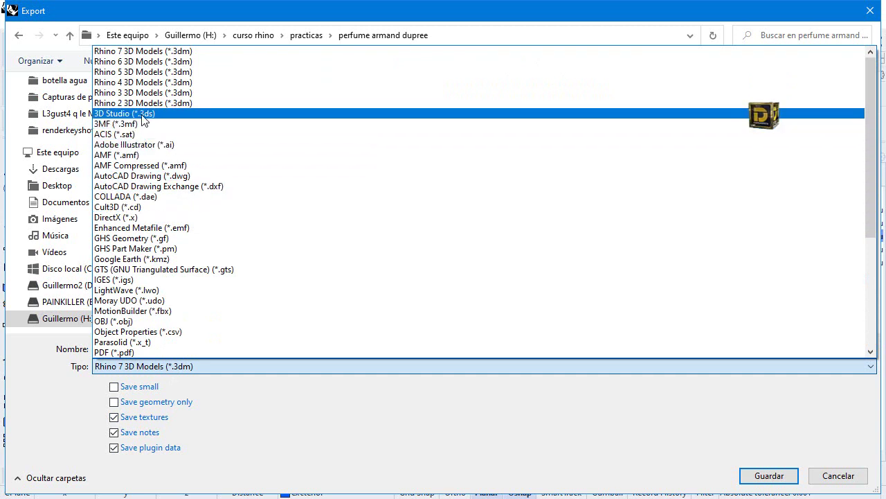
# Export the bottle model as a Rhino 5 3D Models (*.3dm) file named botella armand dupree.
pyautogui.press('Return')
pyautogui.click(166, 348)
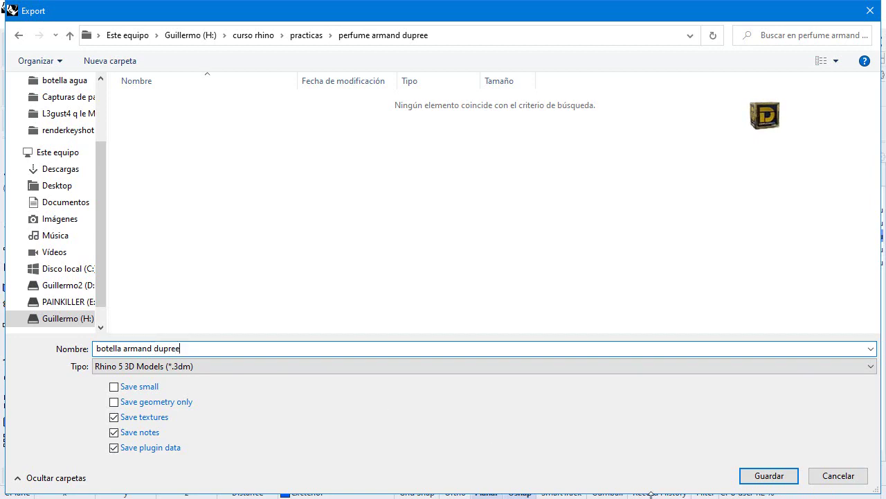
pyautogui.click(770, 475)
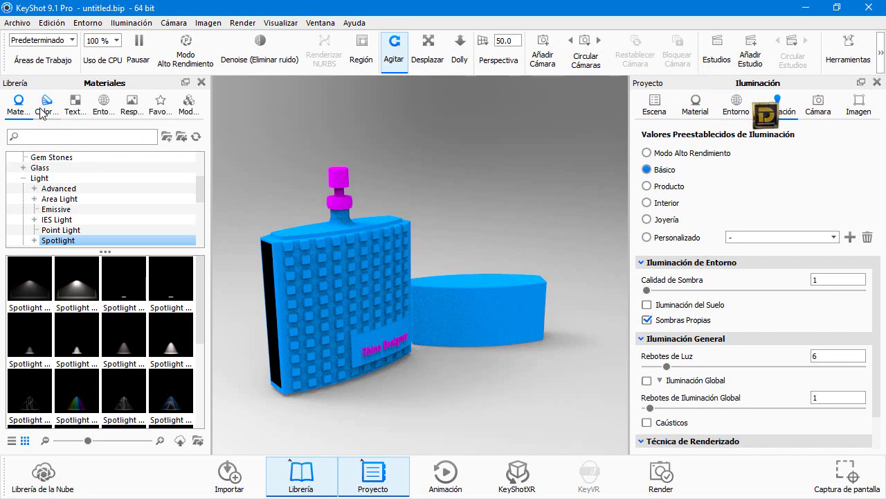
# In KeyShot, apply the Conference_Room_3k environment to the perfume scene and look through the Outdoor environments.
pyautogui.click(103, 102)
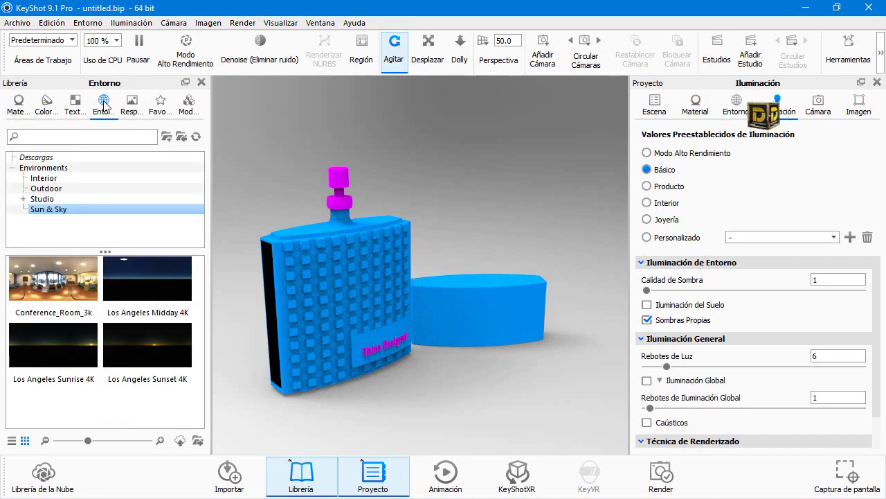
pyautogui.moveTo(36, 287); pyautogui.dragTo(101, 205)
pyautogui.click(56, 189)
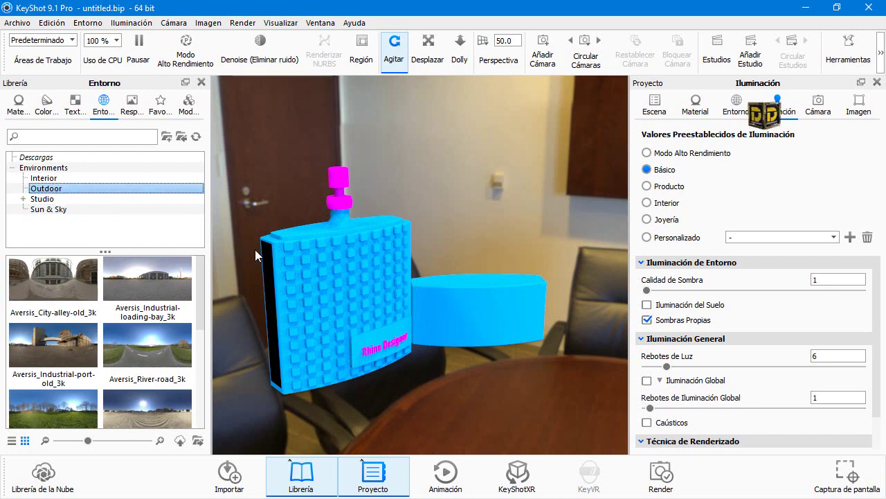
pyautogui.scroll(-5, 96, 304)
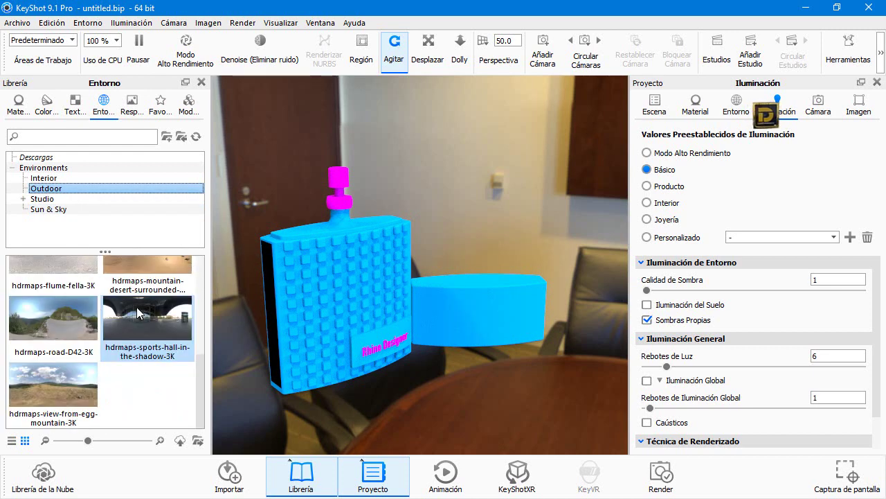
pyautogui.moveTo(53, 322)
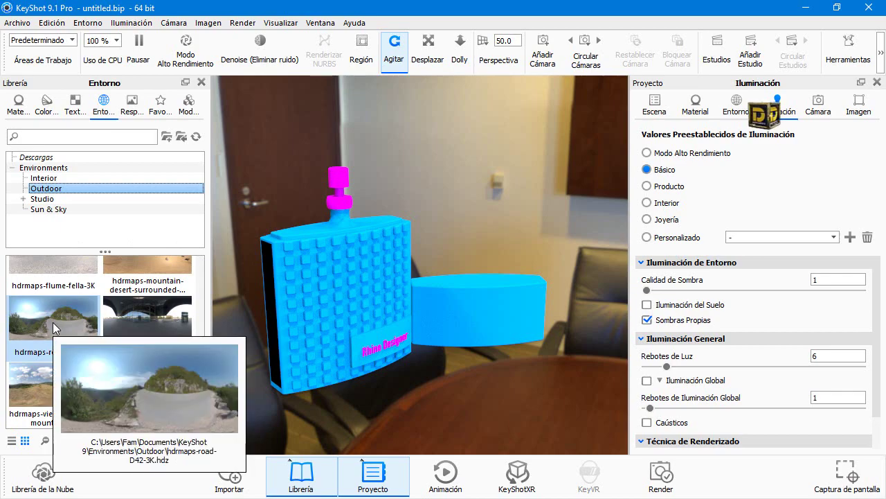
pyautogui.moveTo(457, 155)
pyautogui.mouseDown()
pyautogui.moveTo(433, 162)
pyautogui.moveTo(484, 174)
pyautogui.moveTo(392, 167)
pyautogui.moveTo(451, 154)
pyautogui.mouseUp()
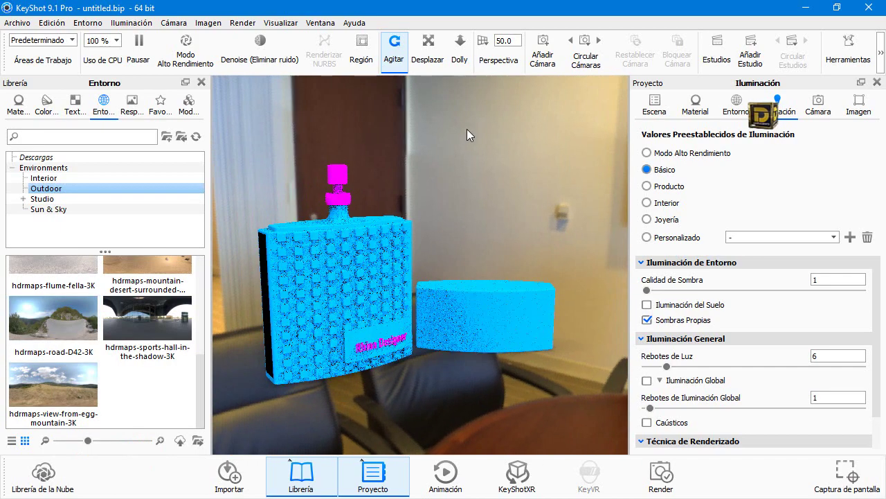
# Try several backplates from the fondos folder behind the bottle, ending with the black d60bfb79b23c image with blue light streaks.
pyautogui.click(132, 105)
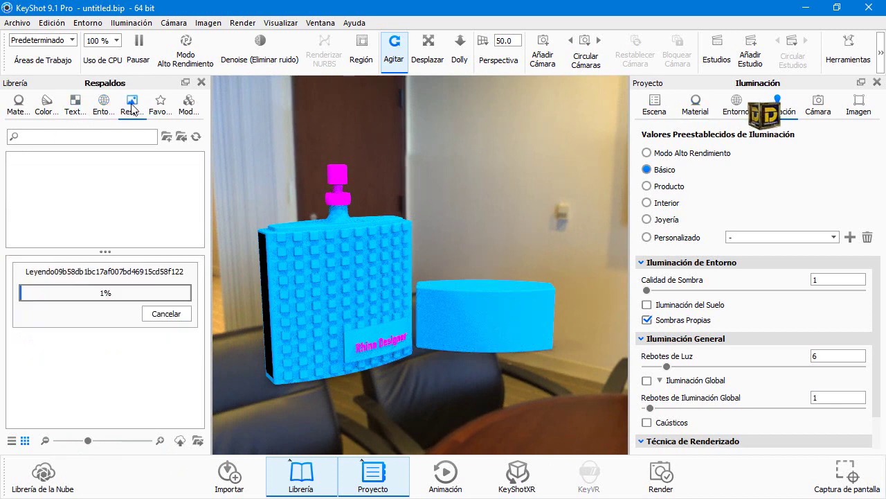
pyautogui.moveTo(159, 335); pyautogui.dragTo(296, 324)
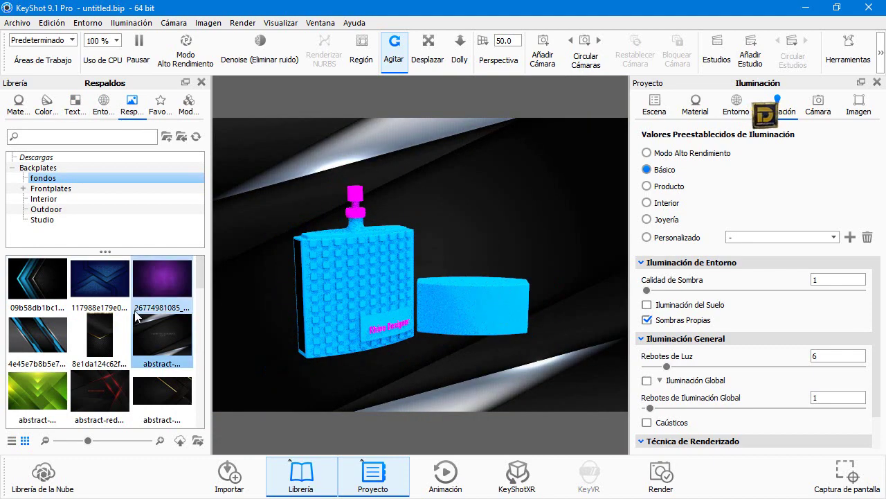
pyautogui.moveTo(89, 347); pyautogui.dragTo(301, 281)
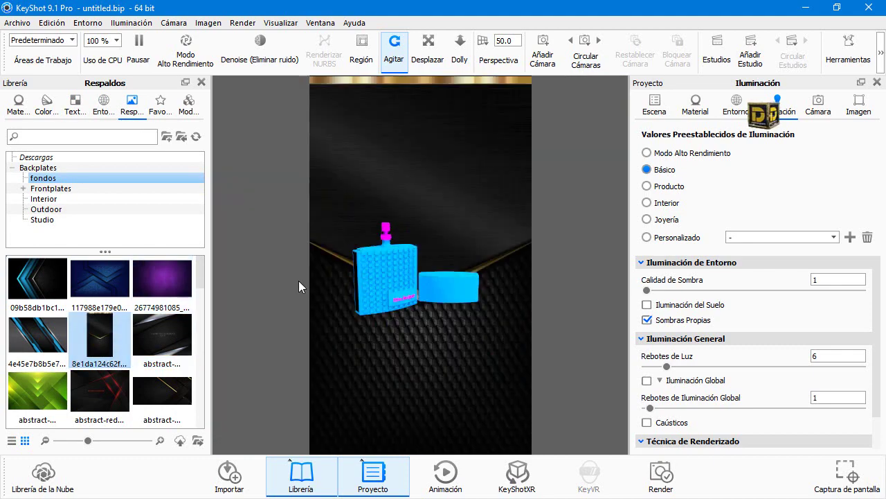
pyautogui.moveTo(114, 385); pyautogui.dragTo(309, 333)
pyautogui.moveTo(37, 335); pyautogui.dragTo(311, 300)
pyautogui.scroll(-3, 103, 346)
pyautogui.moveTo(100, 391); pyautogui.dragTo(279, 310)
pyautogui.moveTo(100, 335); pyautogui.dragTo(353, 271)
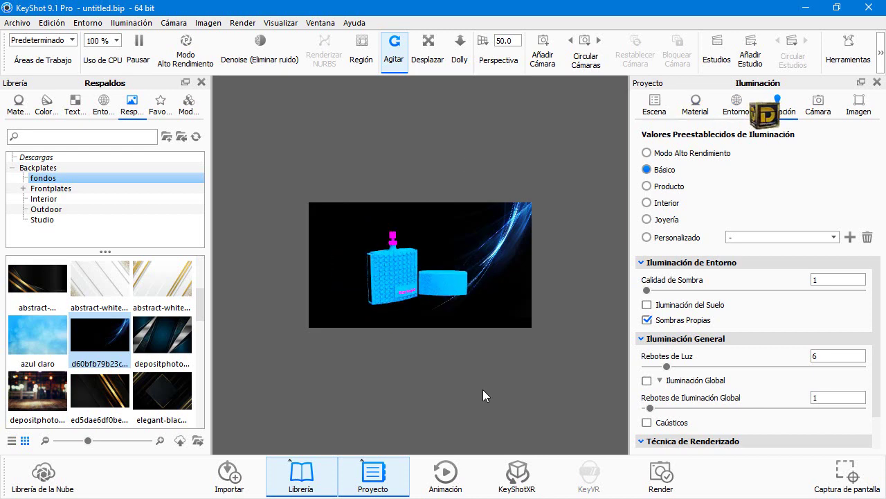
# Apply the dark Clear material from the Plastic library to the blue bottle and box parts.
pyautogui.click(18, 104)
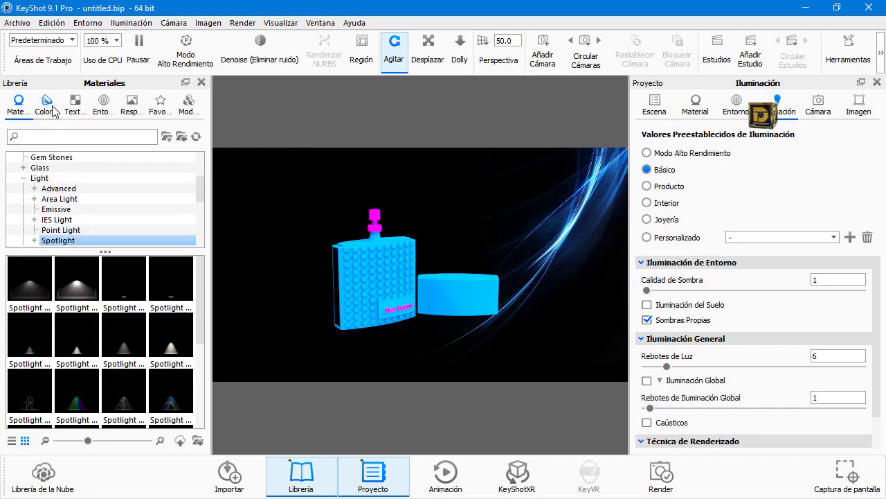
pyautogui.scroll(3, 97, 207)
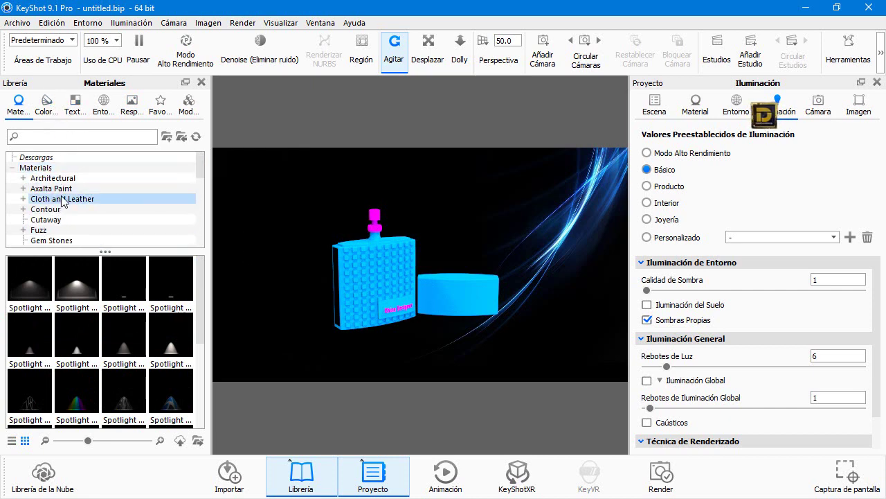
pyautogui.scroll(-2, 42, 212)
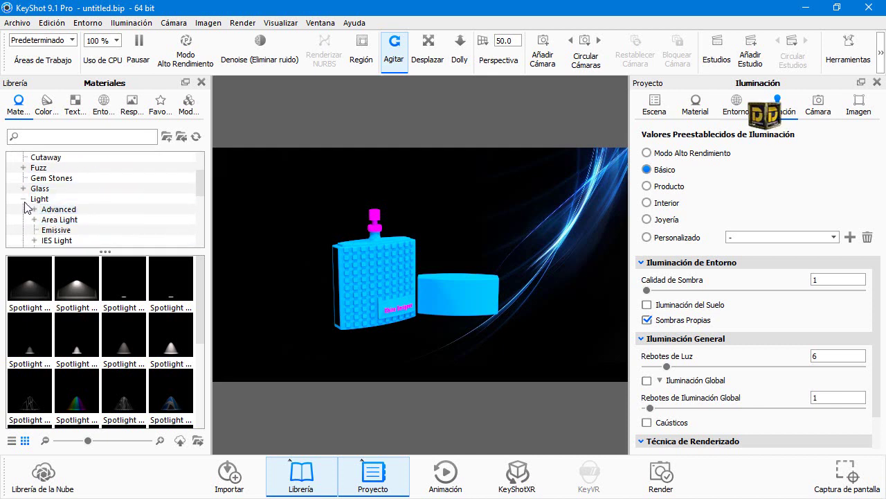
pyautogui.click(24, 199)
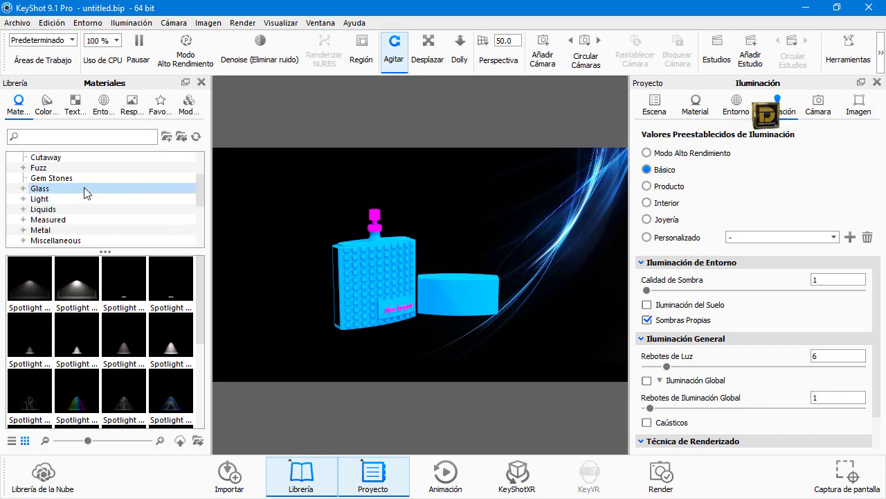
pyautogui.scroll(-2, 86, 193)
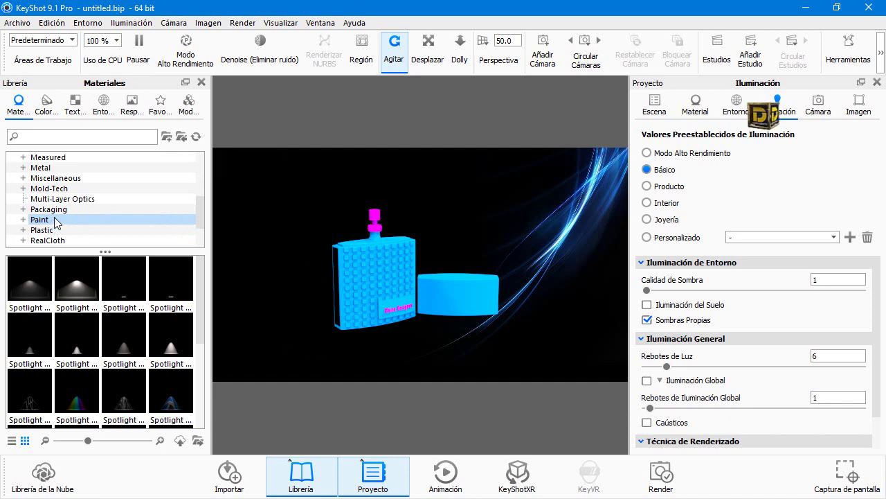
pyautogui.click(50, 221)
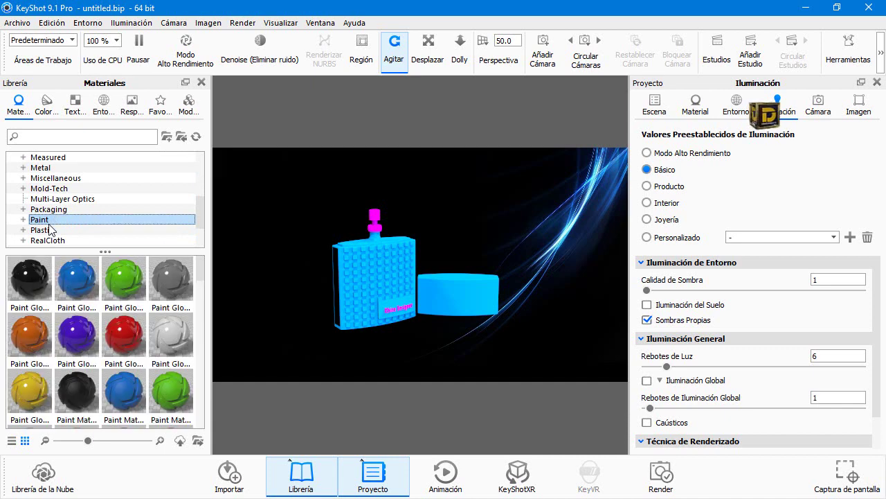
pyautogui.click(49, 230)
pyautogui.moveTo(124, 281); pyautogui.dragTo(386, 248)
# Apply a clear liquid material from the Liquids library to the black inner part seen at the bottle's side.
pyautogui.moveTo(256, 275); pyautogui.dragTo(323, 264)
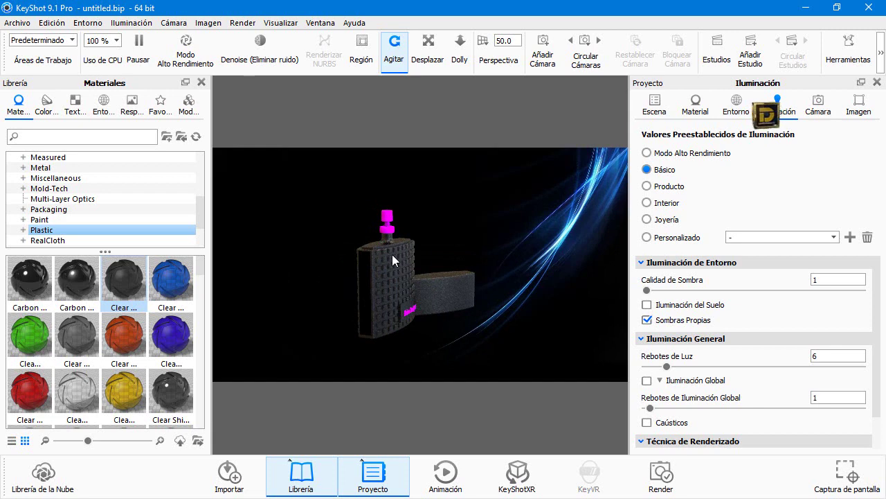
pyautogui.moveTo(396, 251); pyautogui.dragTo(352, 267)
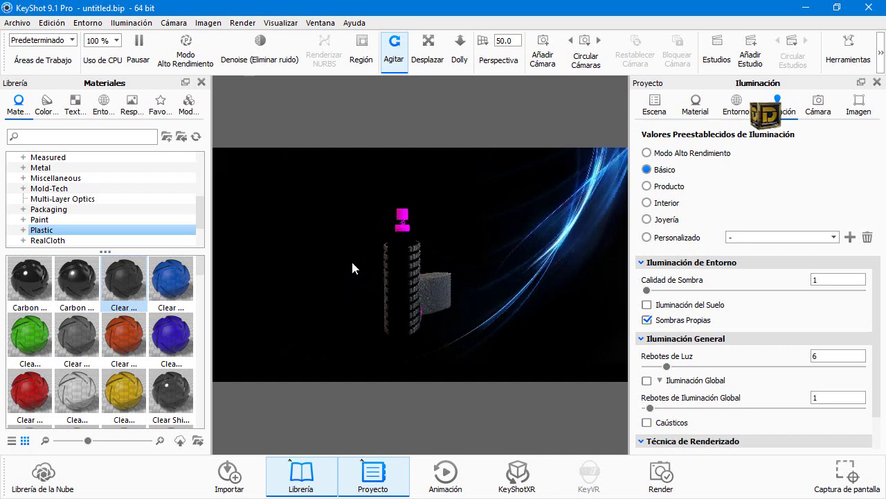
pyautogui.scroll(4, 79, 220)
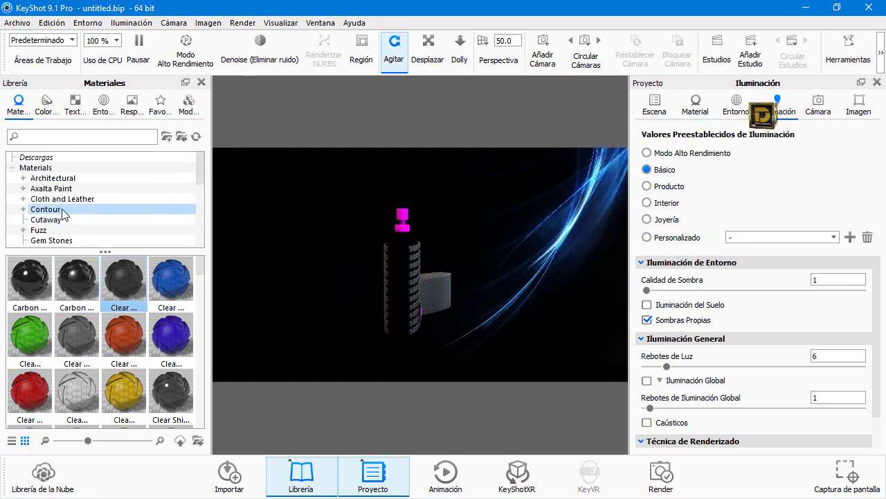
pyautogui.scroll(-2, 62, 214)
pyautogui.click(62, 212)
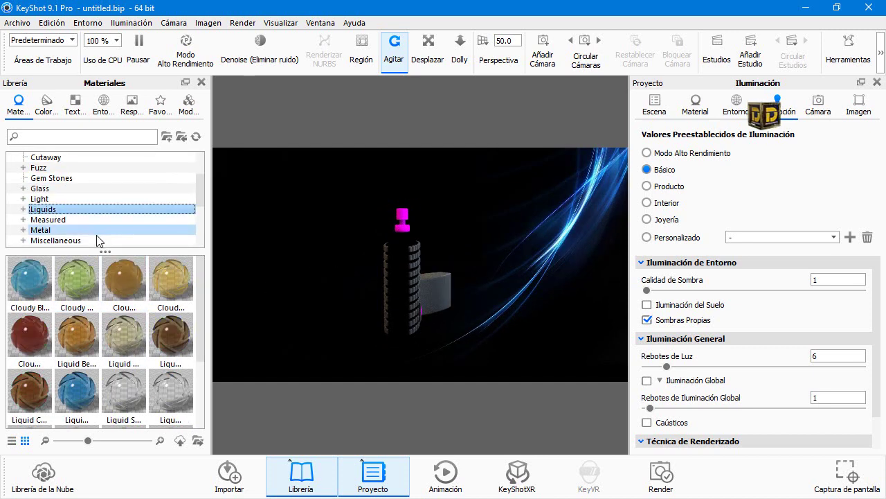
pyautogui.scroll(-2, 124, 291)
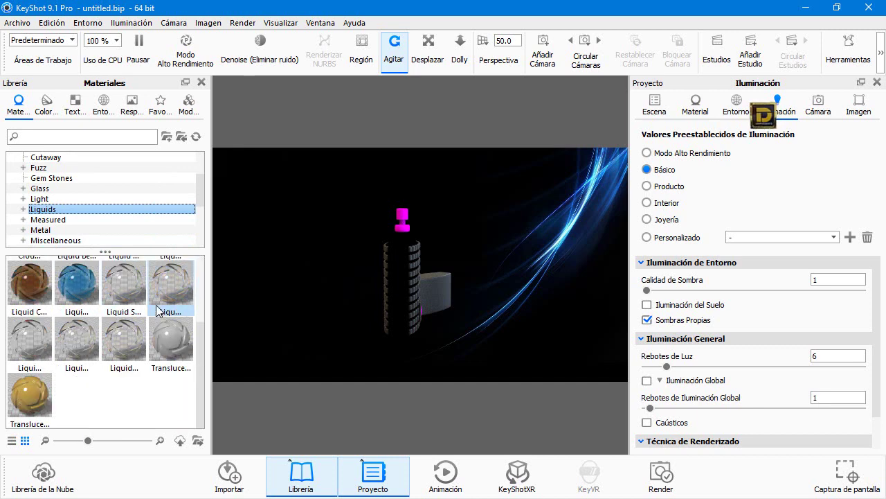
pyautogui.moveTo(170, 284); pyautogui.dragTo(397, 268)
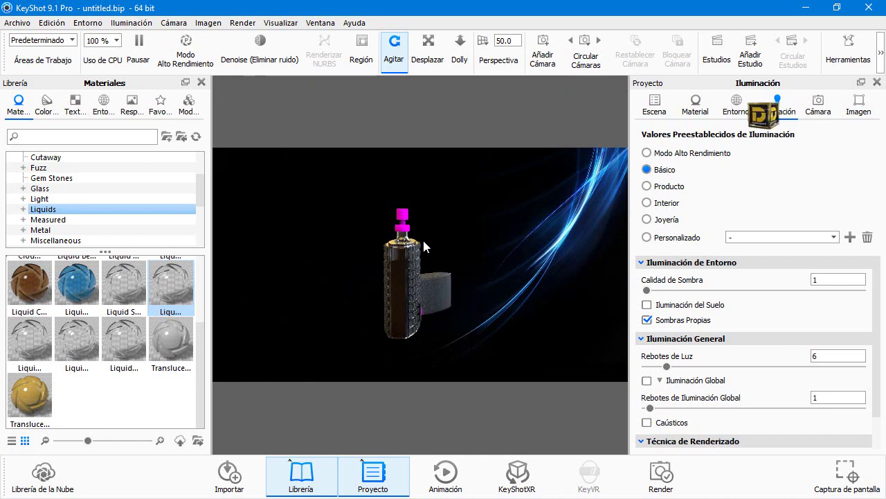
# Apply the third Aluminum material from the Metal library to the magenta sprayer and lettering.
pyautogui.moveTo(509, 221); pyautogui.dragTo(429, 232)
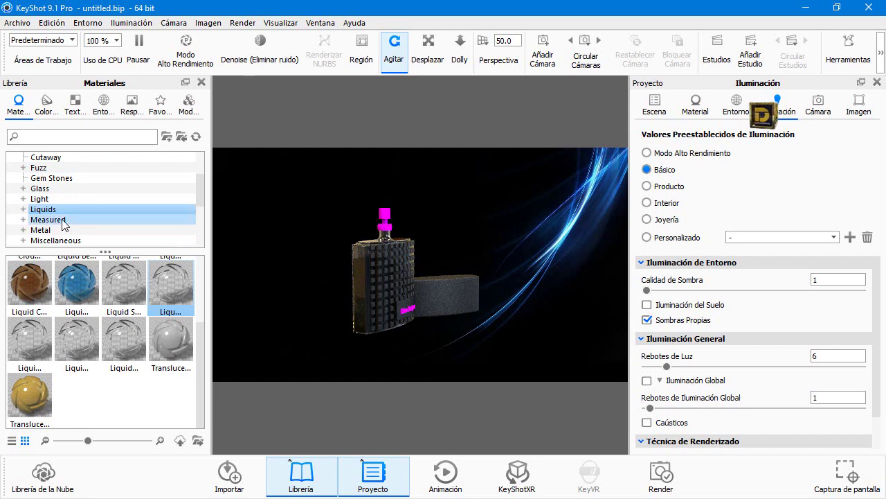
pyautogui.click(43, 230)
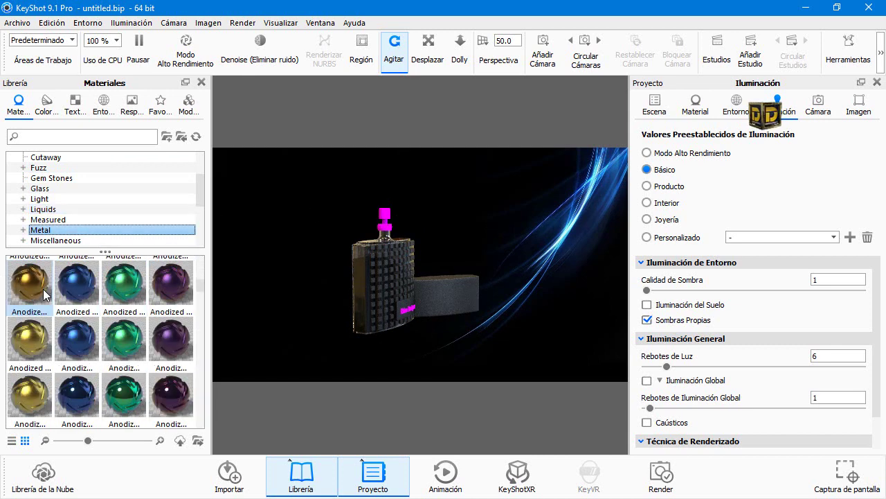
pyautogui.click(23, 230)
pyautogui.scroll(-1, 25, 231)
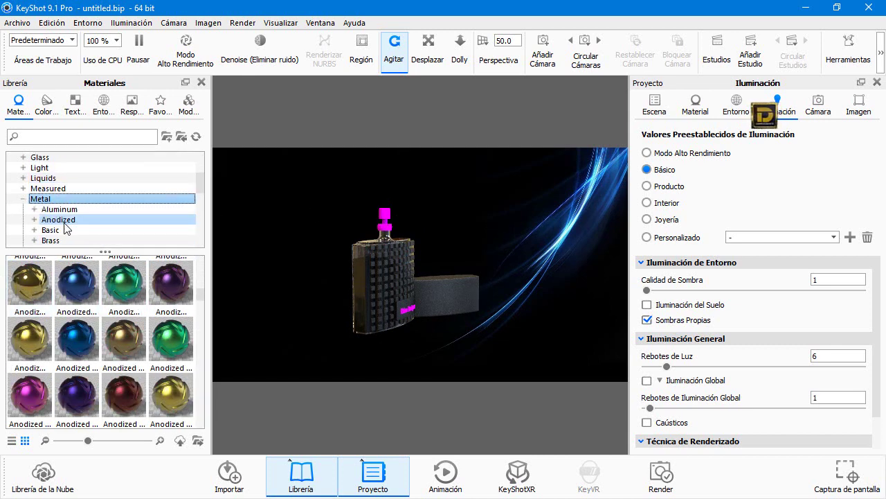
pyautogui.click(59, 209)
pyautogui.moveTo(123, 281); pyautogui.dragTo(377, 226)
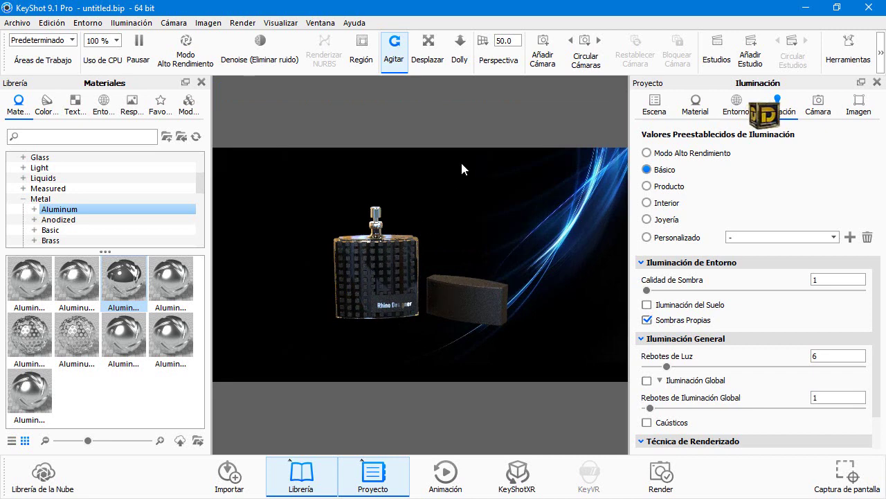
# Replace the backplate with the blue and silver depositphotos image from the fondos folder.
pyautogui.click(102, 105)
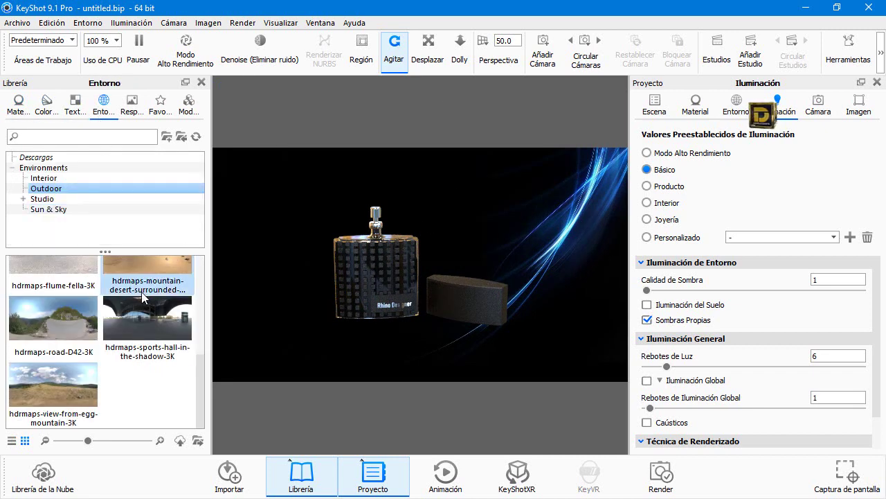
pyautogui.click(47, 189)
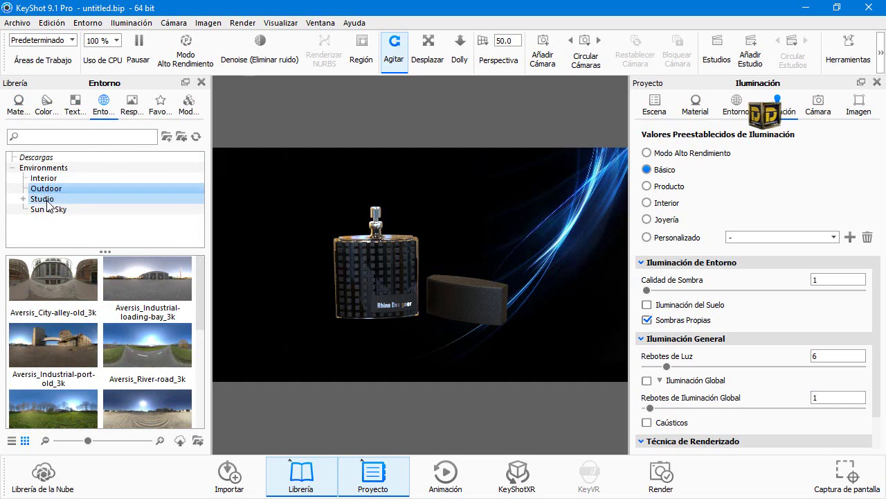
pyautogui.click(130, 104)
pyautogui.moveTo(100, 279); pyautogui.dragTo(254, 247)
pyautogui.moveTo(171, 333); pyautogui.dragTo(288, 289)
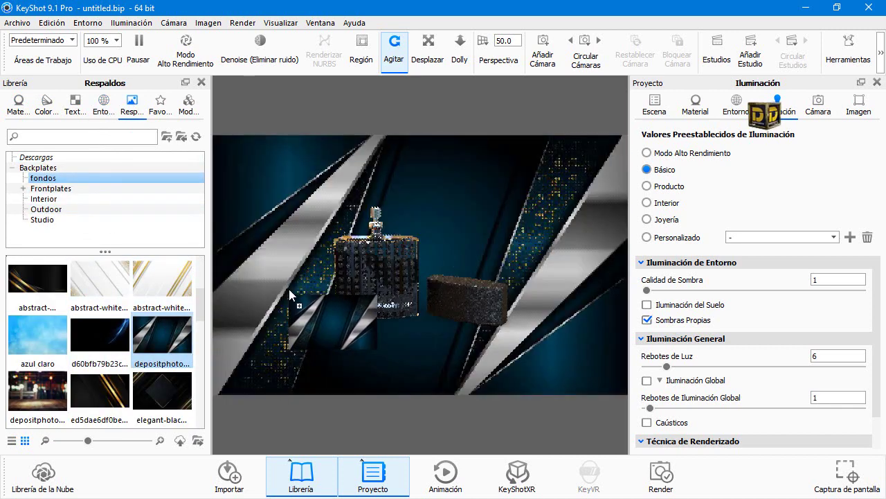
# Inspect the bottle from several sides and set the environment background to Color.
pyautogui.moveTo(334, 266); pyautogui.dragTo(433, 307)
pyautogui.moveTo(428, 264); pyautogui.dragTo(373, 240)
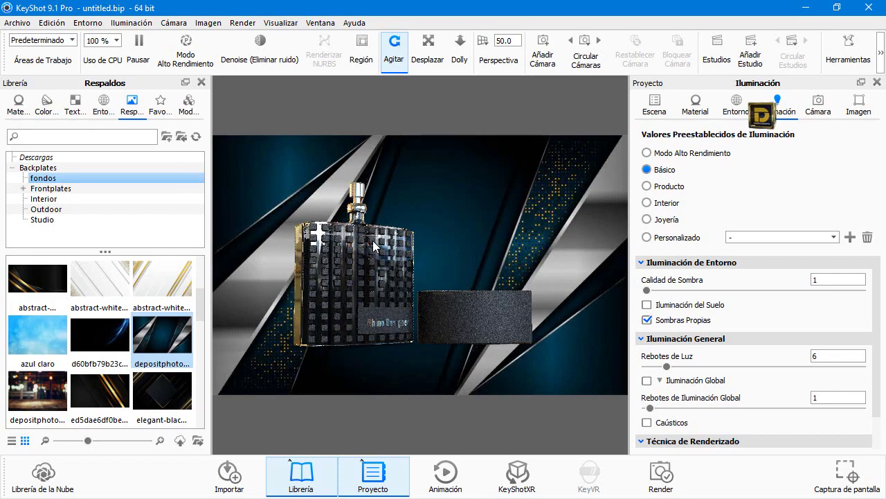
pyautogui.scroll(5, 373, 240)
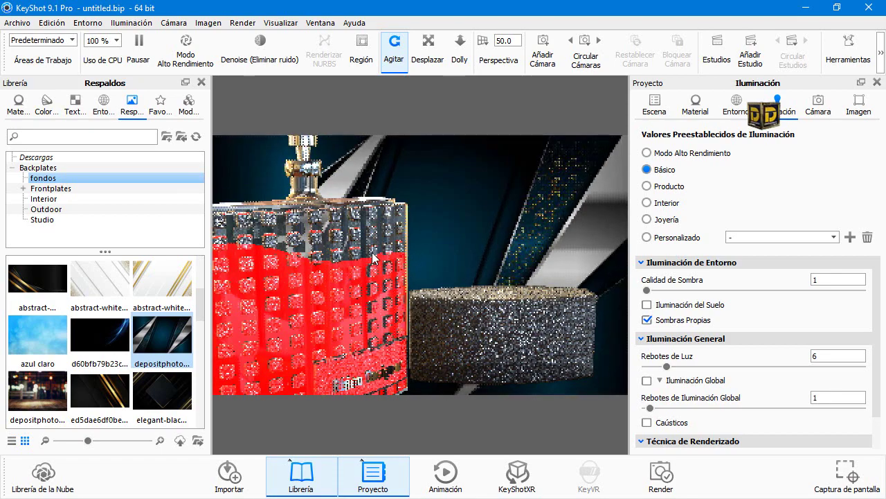
pyautogui.moveTo(320, 227); pyautogui.dragTo(261, 211)
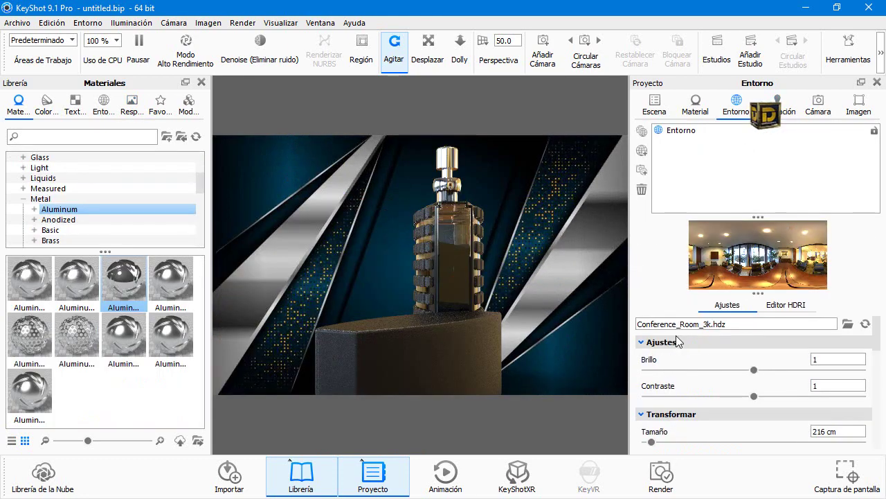
pyautogui.scroll(-3, 681, 373)
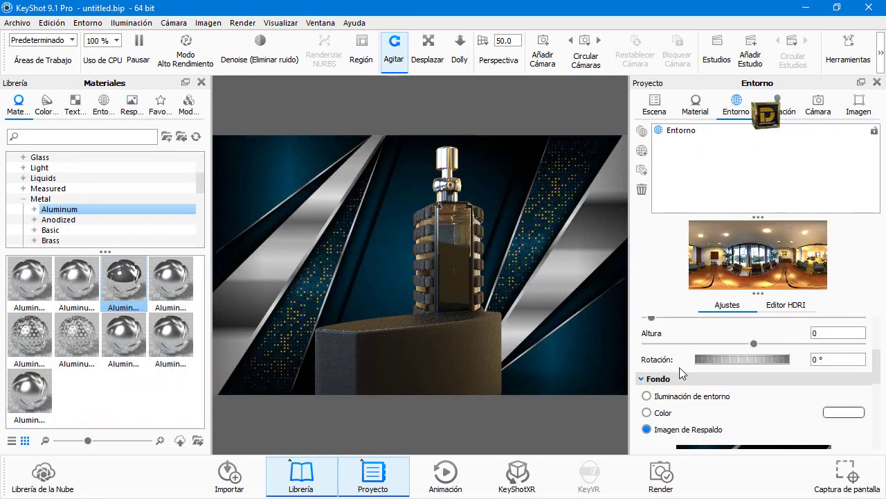
pyautogui.click(667, 413)
# Show all hidden parts of the perfume bottle.
pyautogui.moveTo(546, 283); pyautogui.dragTo(435, 227)
pyautogui.rightClick(435, 227)
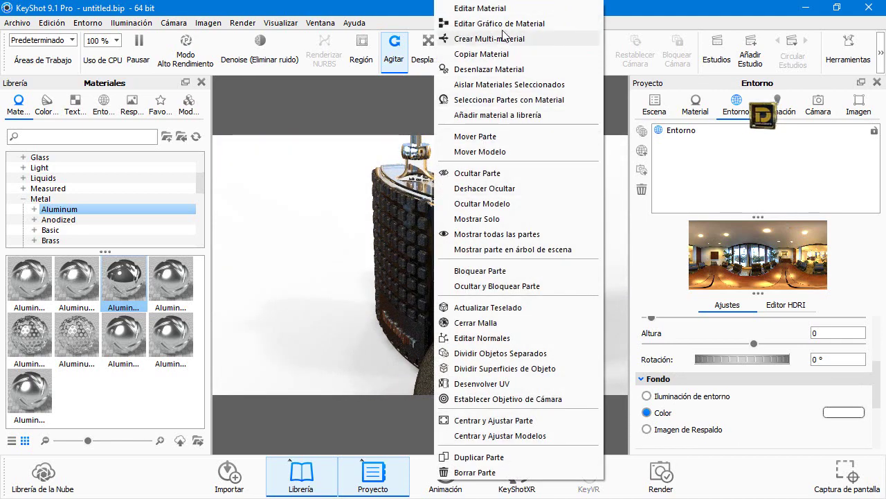
pyautogui.click(508, 234)
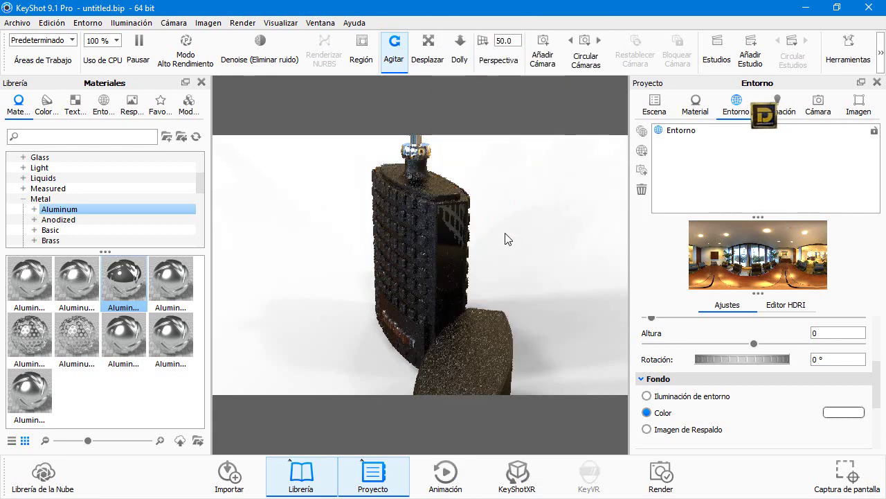
pyautogui.moveTo(530, 240); pyautogui.dragTo(469, 212)
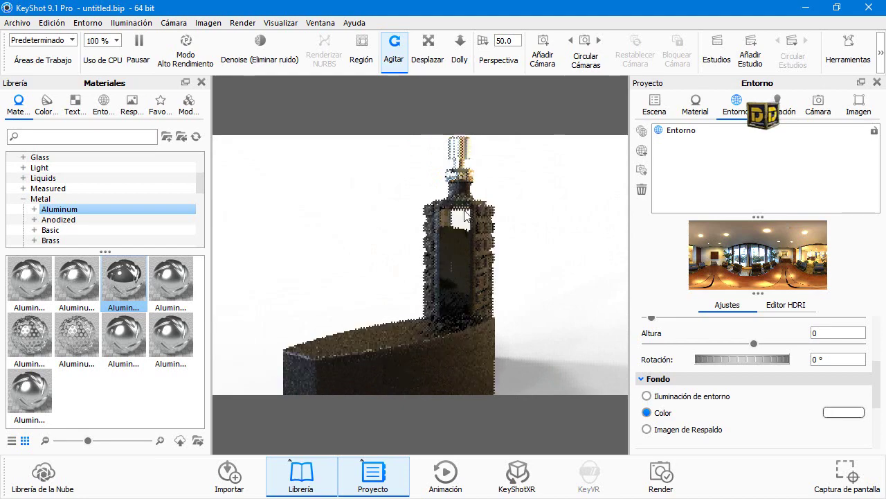
# Apply the second solid glass material from the Glass library to the transparent panel on the bottle's side.
pyautogui.moveTo(363, 259)
pyautogui.mouseDown()
pyautogui.moveTo(396, 279)
pyautogui.moveTo(528, 278)
pyautogui.moveTo(505, 203)
pyautogui.moveTo(247, 333)
pyautogui.moveTo(358, 252)
pyautogui.mouseUp()
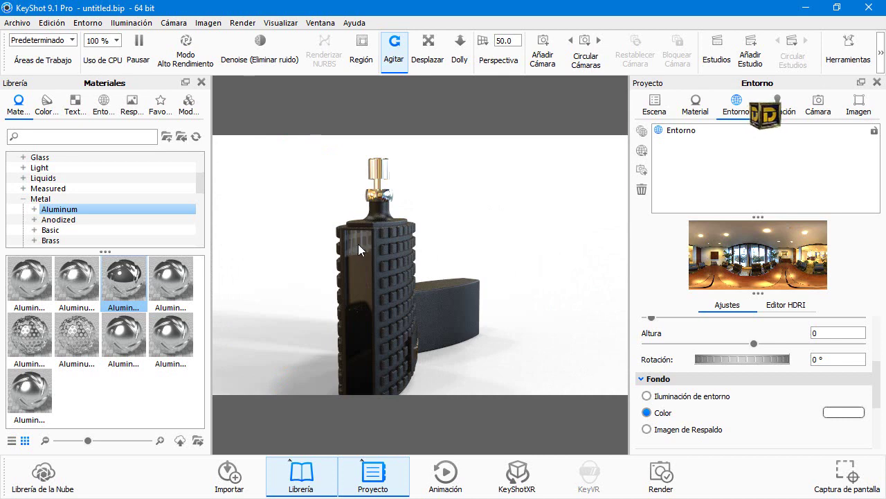
pyautogui.doubleClick(358, 250)
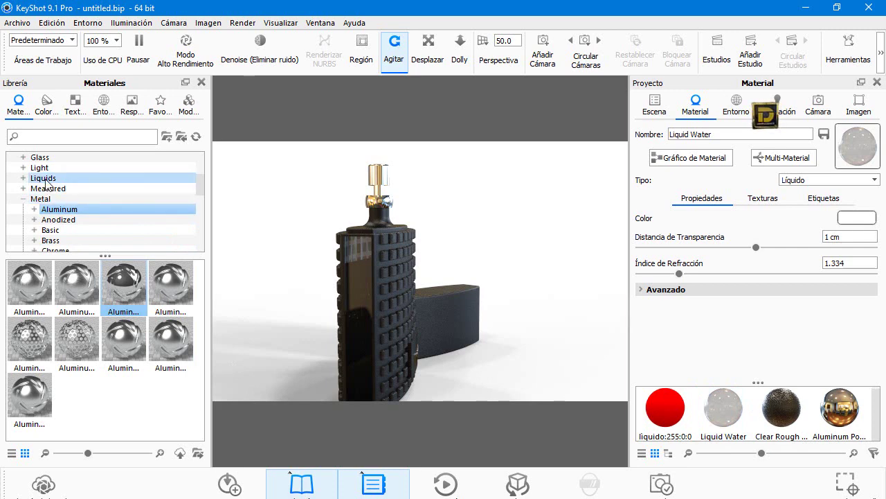
pyautogui.scroll(3, 50, 184)
pyautogui.scroll(-1, 50, 194)
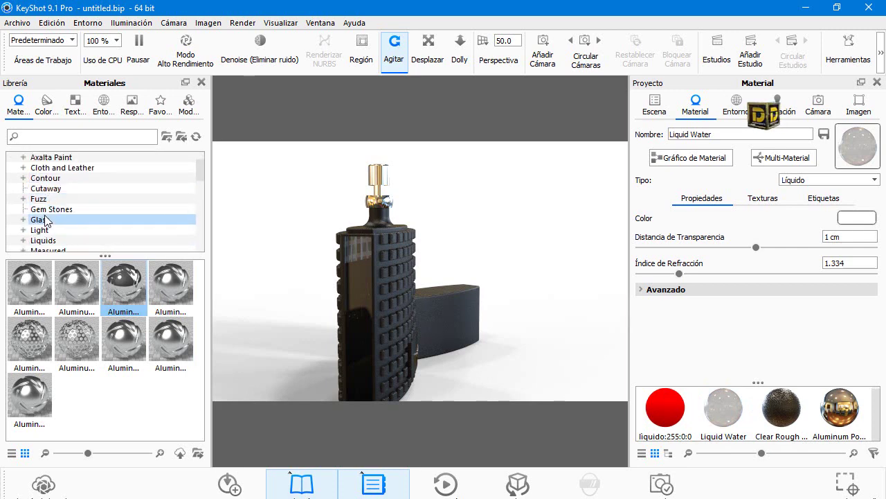
pyautogui.click(51, 219)
pyautogui.moveTo(73, 287); pyautogui.dragTo(359, 243)
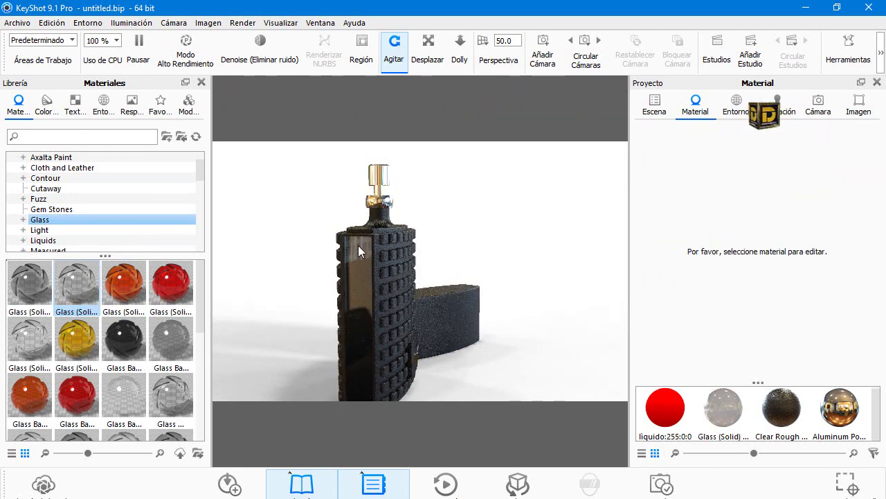
# Hide the side glass part and apply the clear liquid water material from the Liquids library to the red liquid inside.
pyautogui.rightClick(358, 245)
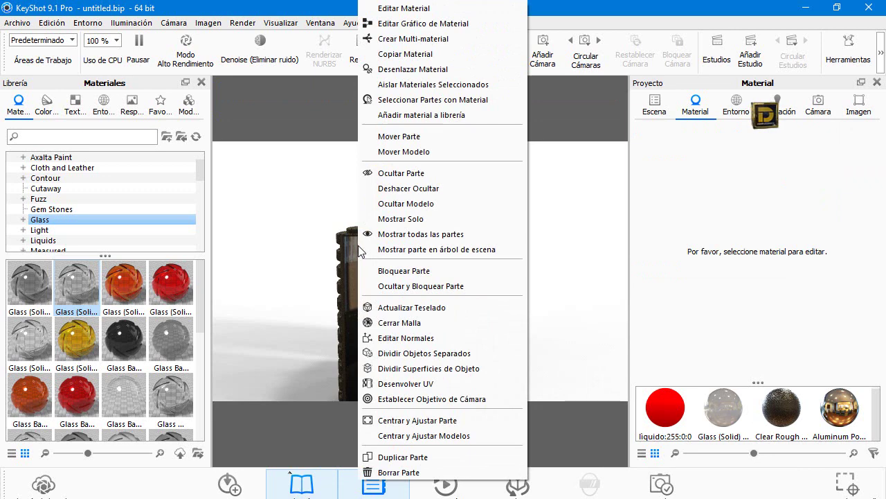
pyautogui.click(426, 174)
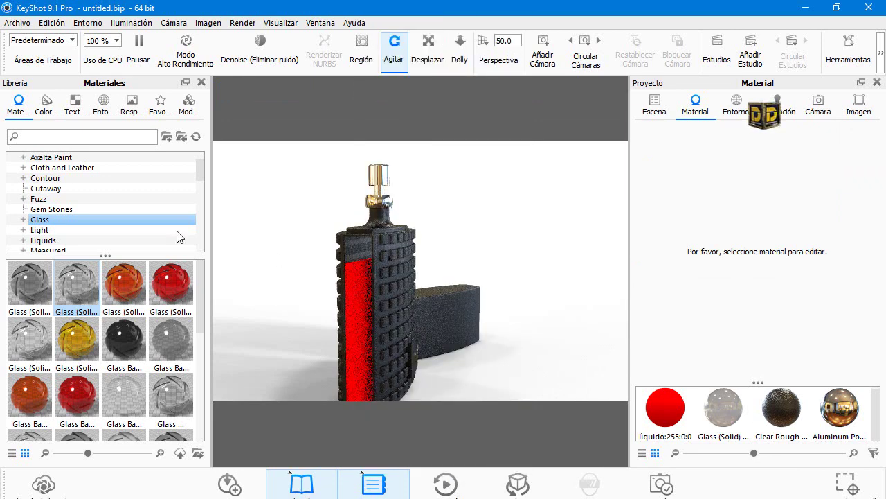
pyautogui.click(36, 230)
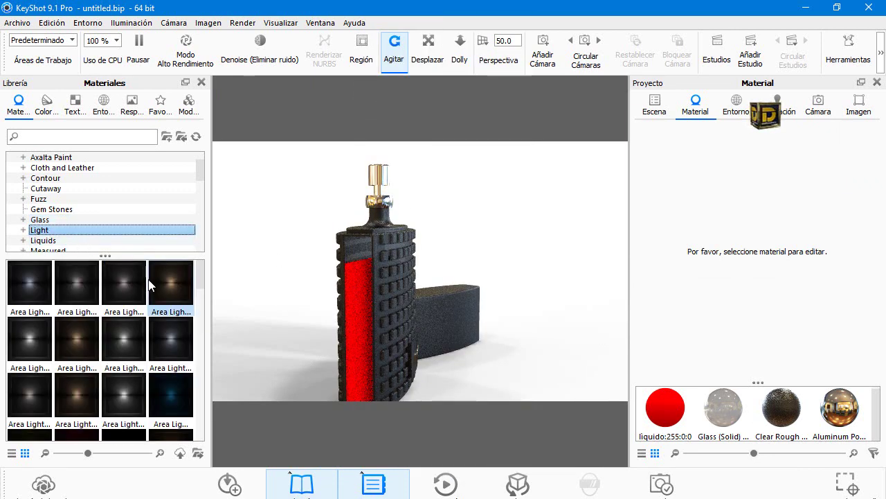
pyautogui.click(36, 240)
pyautogui.moveTo(171, 396); pyautogui.dragTo(354, 319)
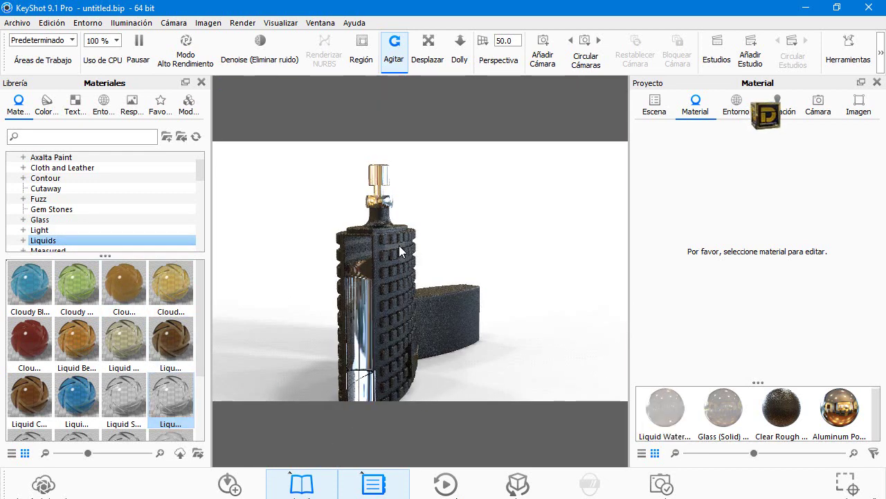
# Show all parts again and turn the model to show the bottle's lettered front beside the cap.
pyautogui.rightClick(399, 246)
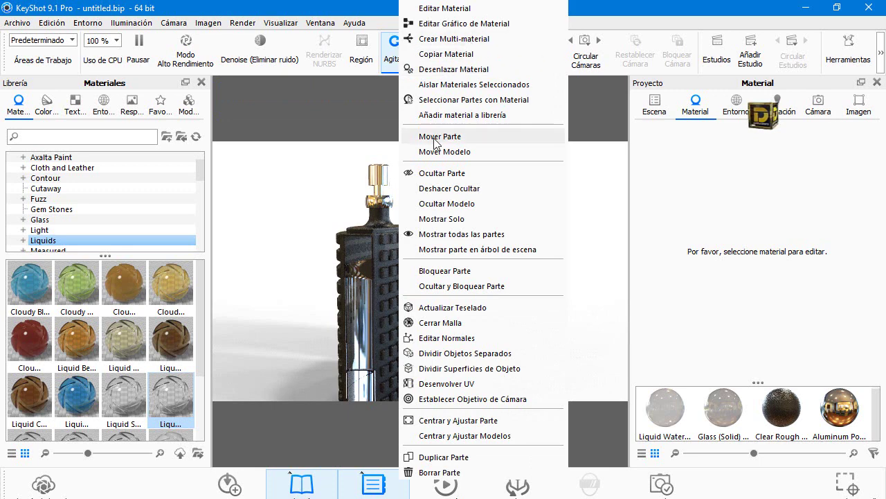
pyautogui.click(458, 236)
pyautogui.moveTo(531, 212); pyautogui.dragTo(457, 218)
pyautogui.moveTo(464, 217); pyautogui.dragTo(406, 310)
# Replace the backplate with the elegant-black-background image from the fondos folder.
pyautogui.click(131, 104)
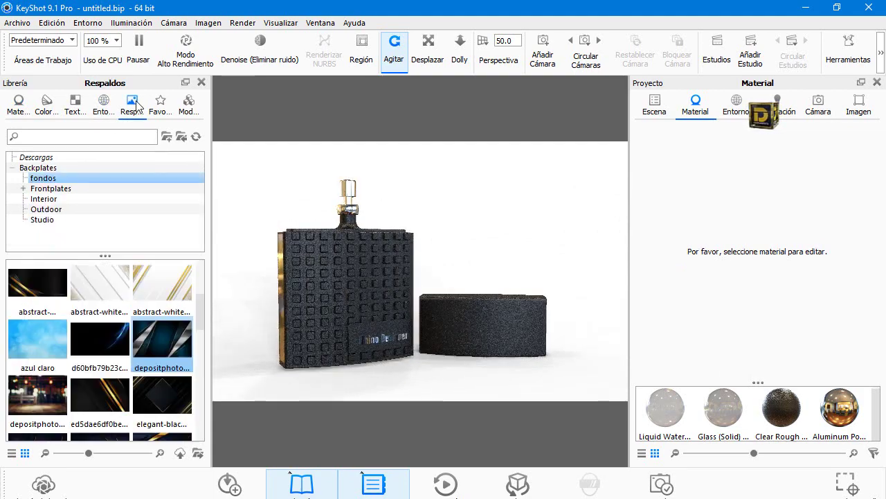
pyautogui.moveTo(133, 346); pyautogui.dragTo(323, 273)
pyautogui.moveTo(162, 394); pyautogui.dragTo(281, 300)
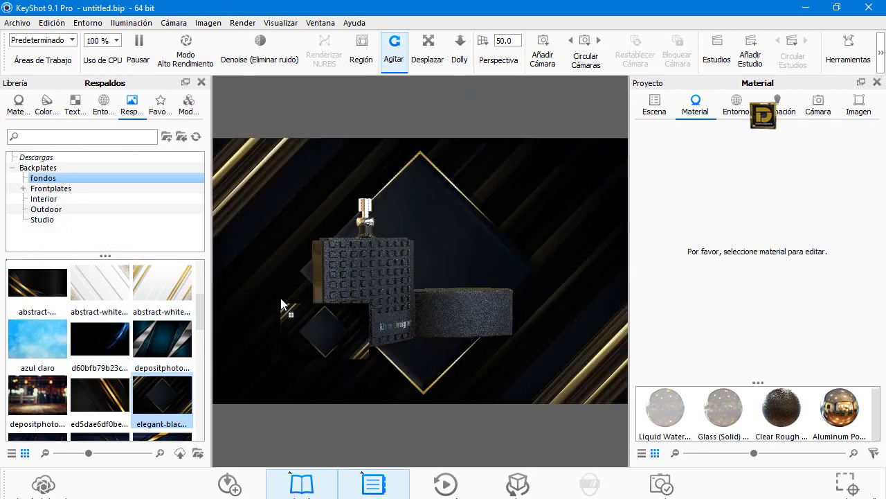
# Unlink the sprayer's aluminum material from the lettering and set the lettering's roughness to 0.0411.
pyautogui.rightClick(367, 208)
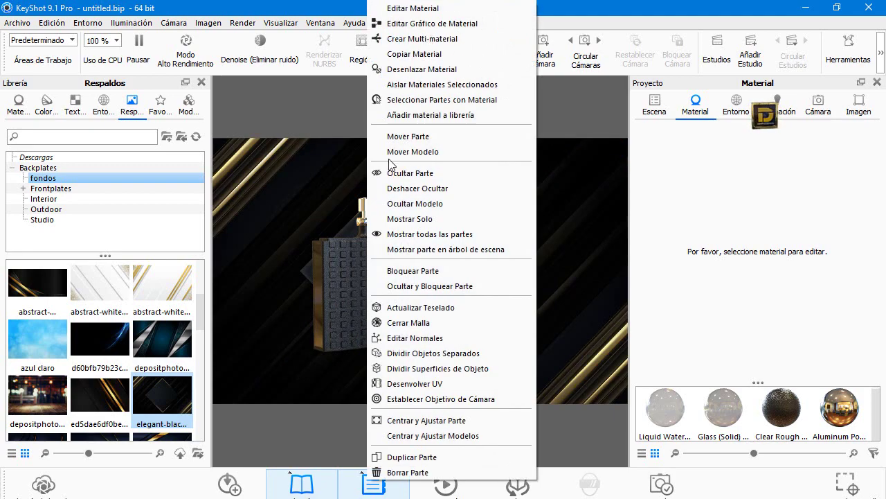
pyautogui.press('Escape')
pyautogui.scroll(5, 401, 333)
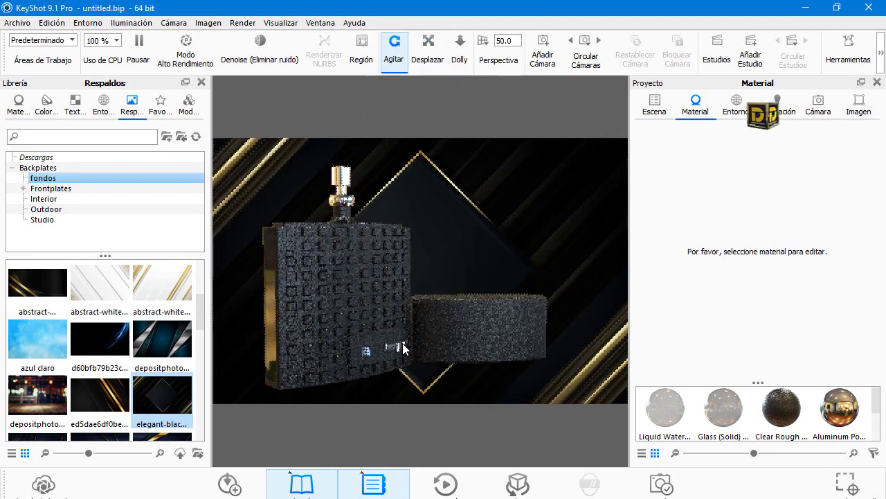
pyautogui.scroll(2, 383, 368)
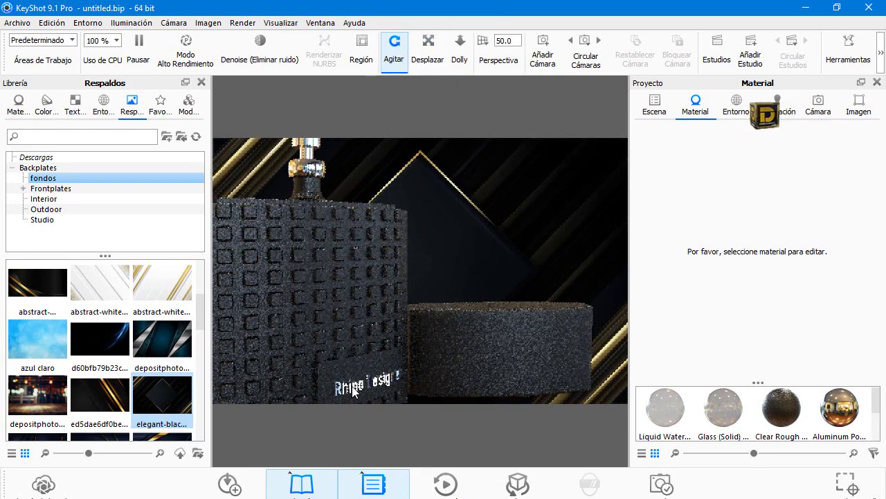
pyautogui.scroll(3, 350, 393)
pyautogui.moveTo(411, 254); pyautogui.dragTo(473, 265, button='middle')
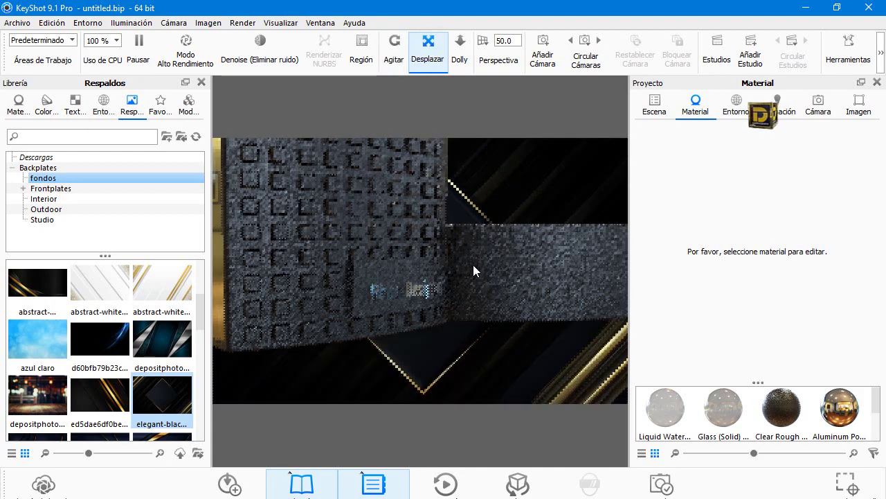
pyautogui.doubleClick(383, 289)
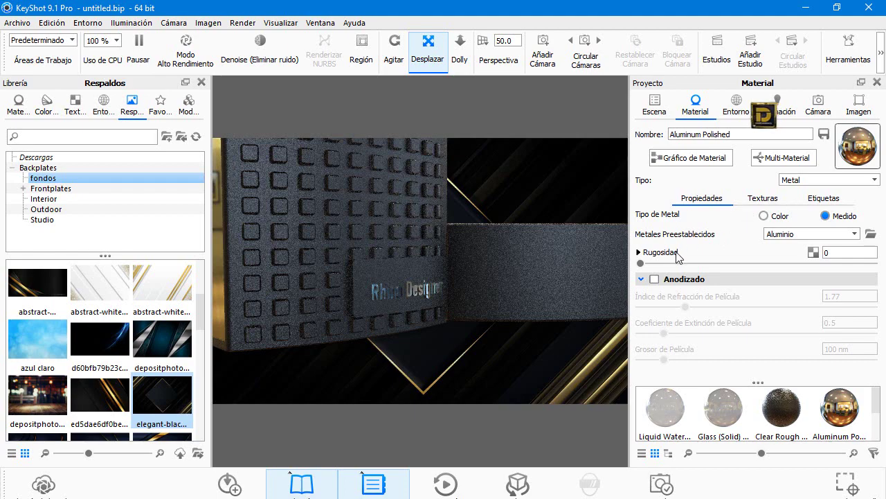
pyautogui.moveTo(641, 261); pyautogui.dragTo(674, 270)
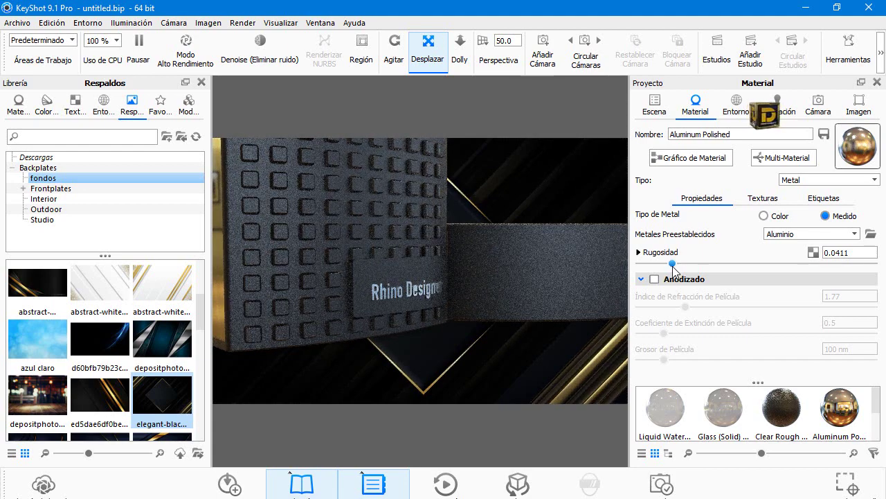
# Set the roughness of the sprayer's polished aluminum material to 0.0099.
pyautogui.moveTo(384, 244); pyautogui.dragTo(415, 277)
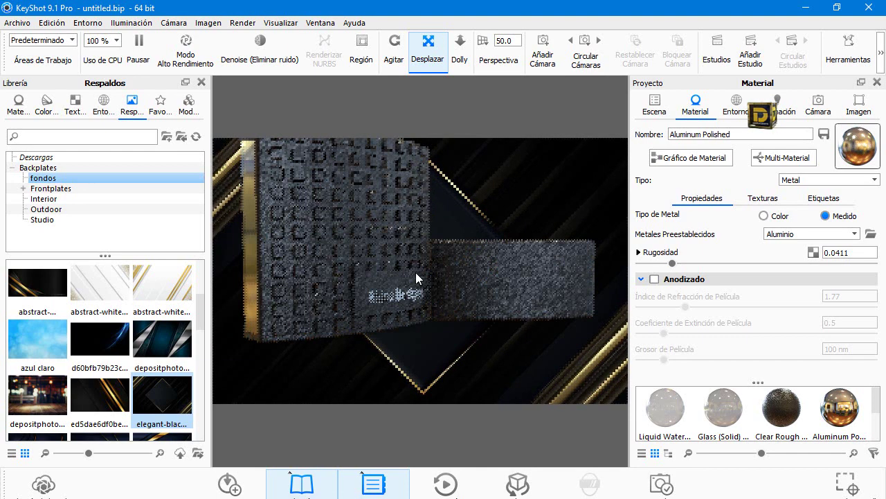
pyautogui.scroll(-3, 416, 273)
pyautogui.moveTo(406, 213); pyautogui.dragTo(365, 166)
pyautogui.moveTo(637, 262); pyautogui.dragTo(646, 259)
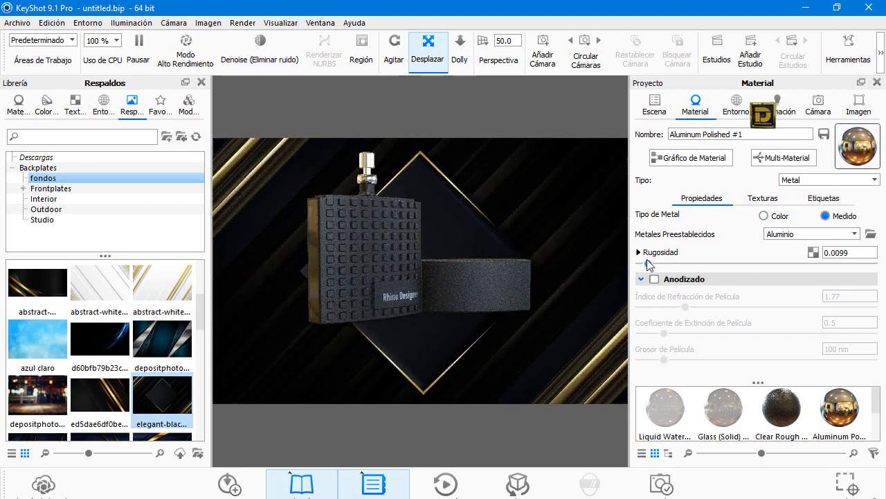
# Reposition the bottle over the backplate and open the cap's black rough plastic material for editing.
pyautogui.moveTo(461, 205)
pyautogui.mouseDown()
pyautogui.moveTo(469, 203)
pyautogui.moveTo(457, 248)
pyautogui.moveTo(465, 209)
pyautogui.mouseUp()
pyautogui.click(394, 48)
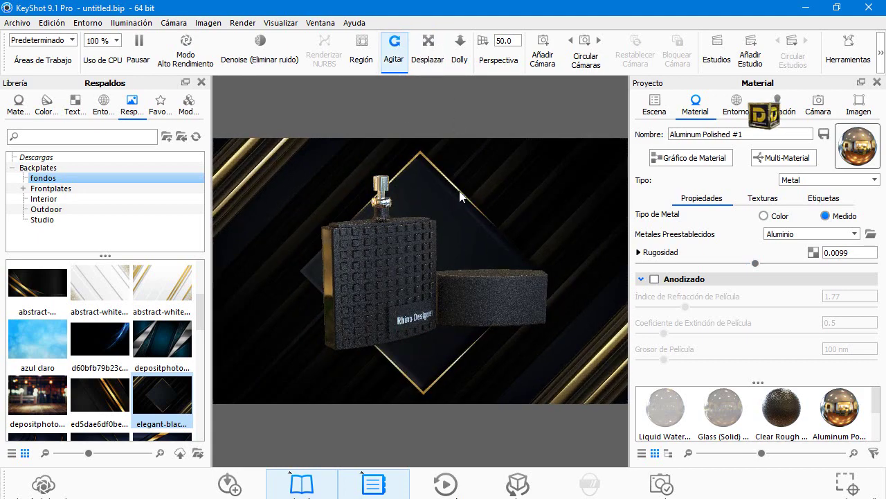
pyautogui.doubleClick(509, 303)
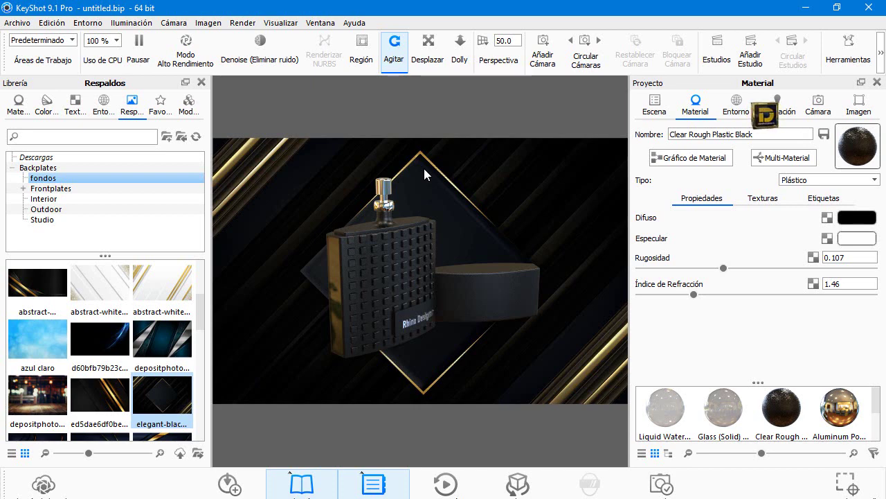
# Turn on ground reflections in the environment's ground settings.
pyautogui.click(737, 104)
pyautogui.scroll(-5, 685, 367)
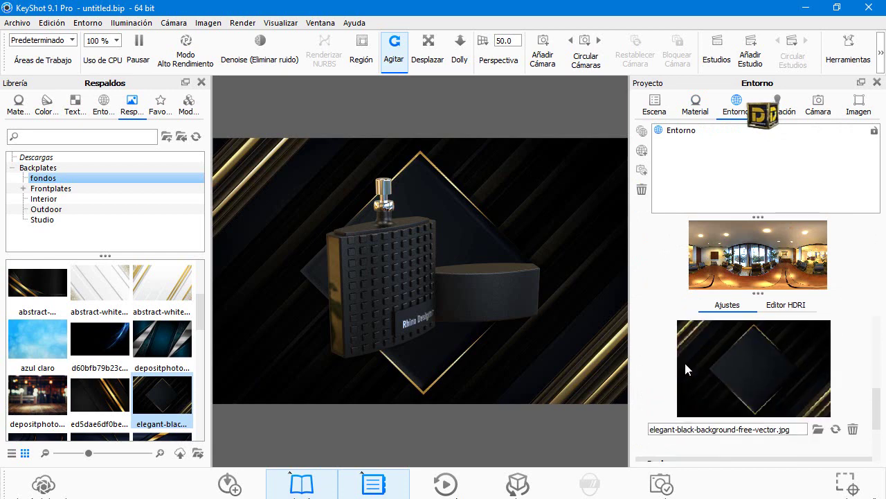
pyautogui.scroll(-3, 684, 369)
pyautogui.click(690, 428)
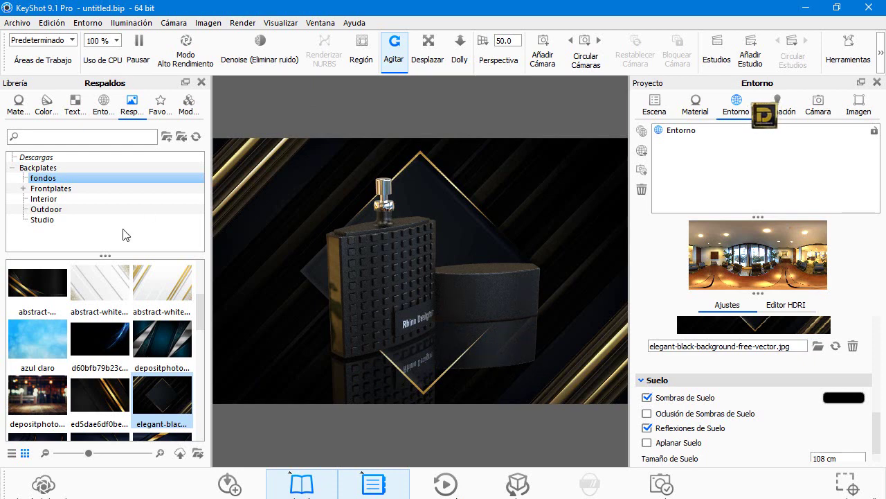
# Save the scene as render dupree.
pyautogui.scroll(-5, 50, 297)
pyautogui.click(25, 27)
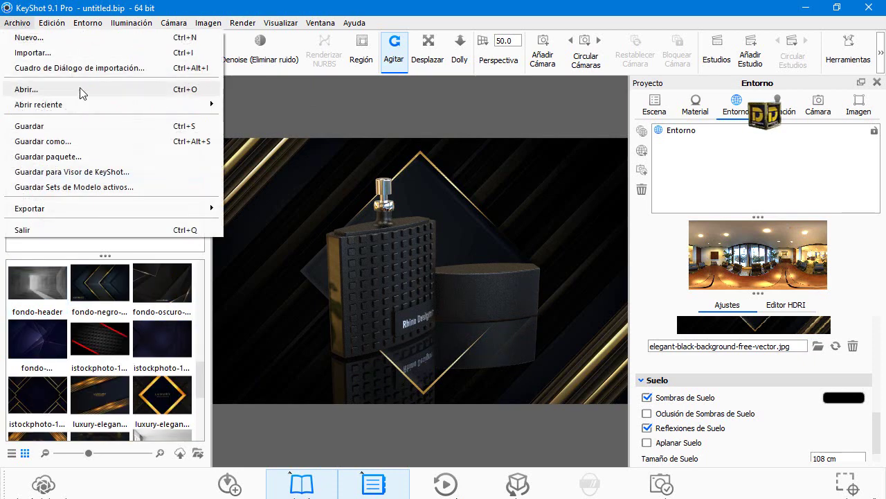
pyautogui.click(54, 127)
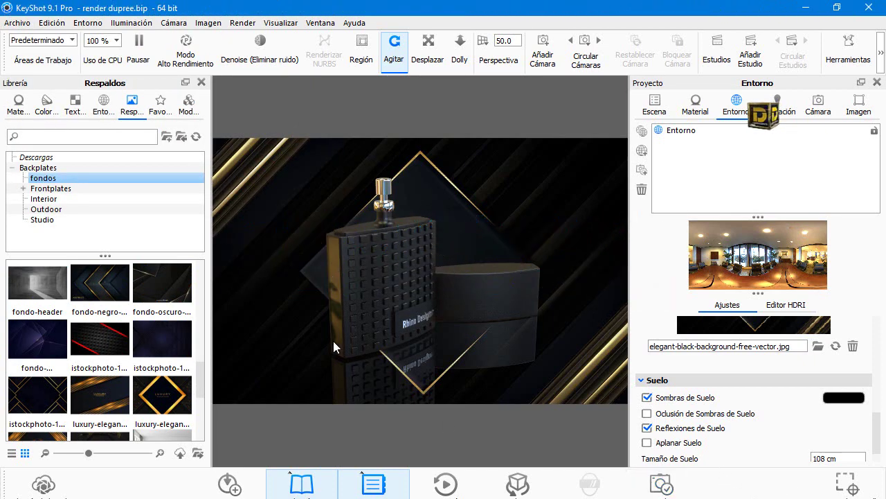
# Set the still render's output folder to perfume armand dupree, its resolution to 1600 x 1024 and the print density to 1000 DPI.
pyautogui.click(671, 484)
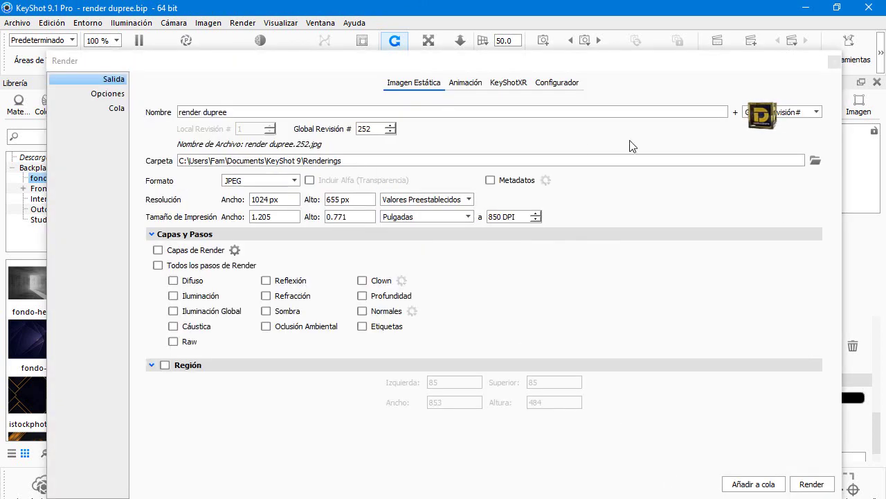
pyautogui.click(817, 160)
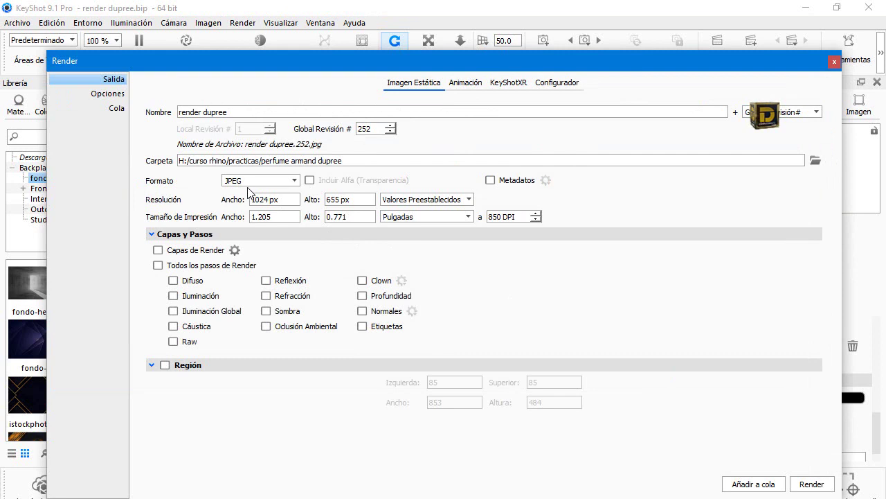
pyautogui.click(442, 203)
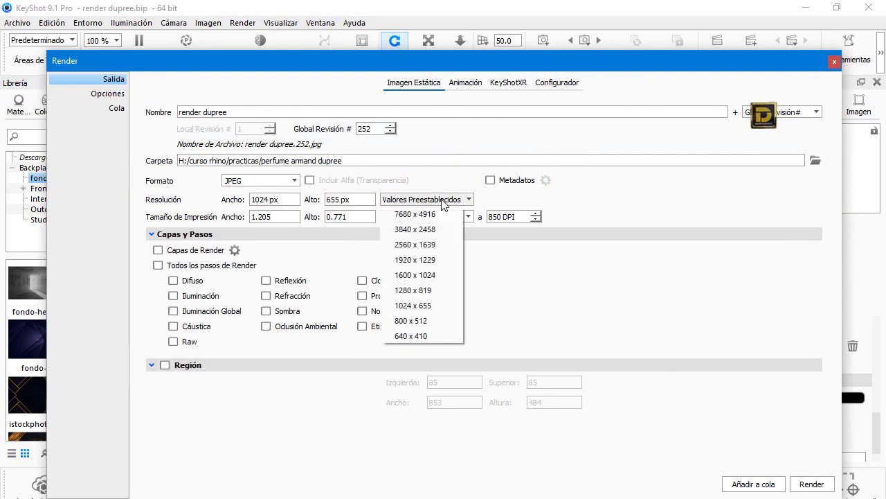
pyautogui.click(425, 276)
pyautogui.click(535, 214)
pyautogui.click(535, 214)
pyautogui.click(535, 214)
pyautogui.click(535, 214)
pyautogui.click(535, 219)
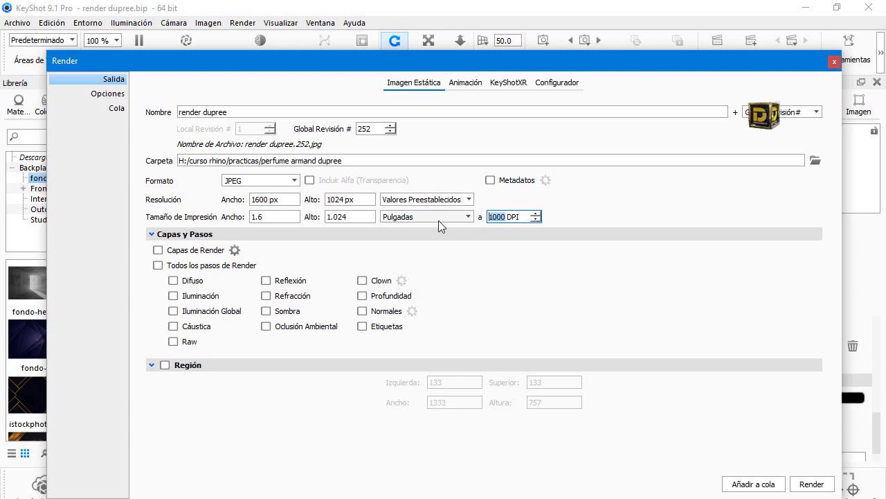
# Render the static JPEG image with the configured output settings.
pyautogui.click(104, 80)
pyautogui.moveTo(475, 61); pyautogui.dragTo(401, 114)
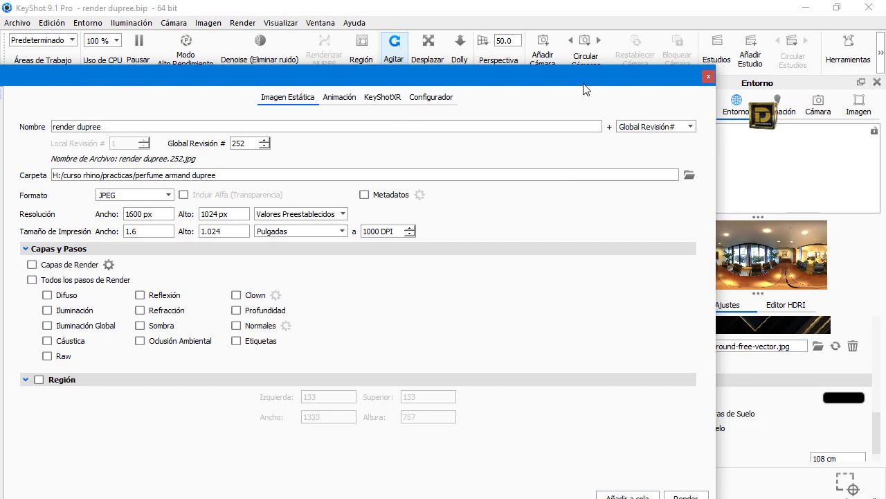
pyautogui.moveTo(584, 87); pyautogui.dragTo(583, 55)
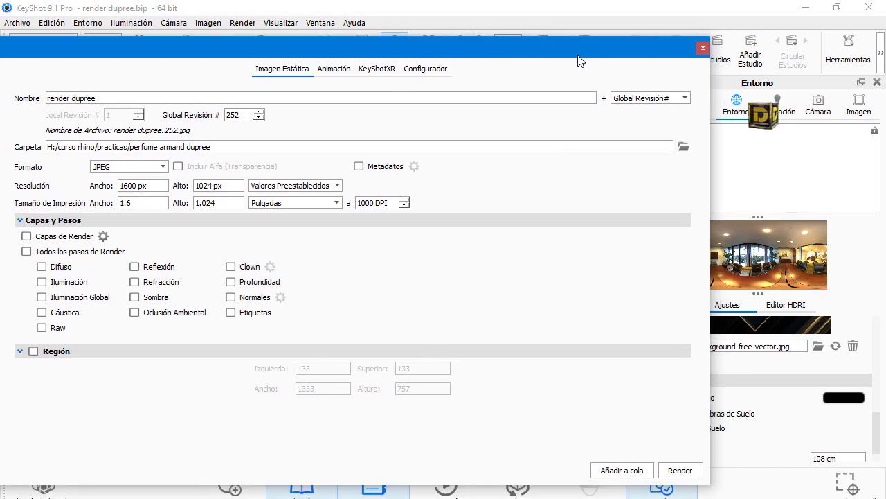
pyautogui.click(686, 472)
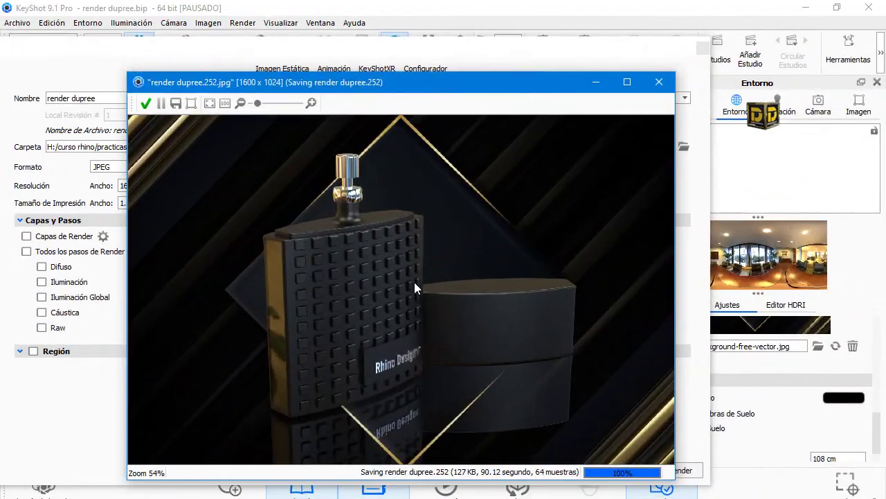